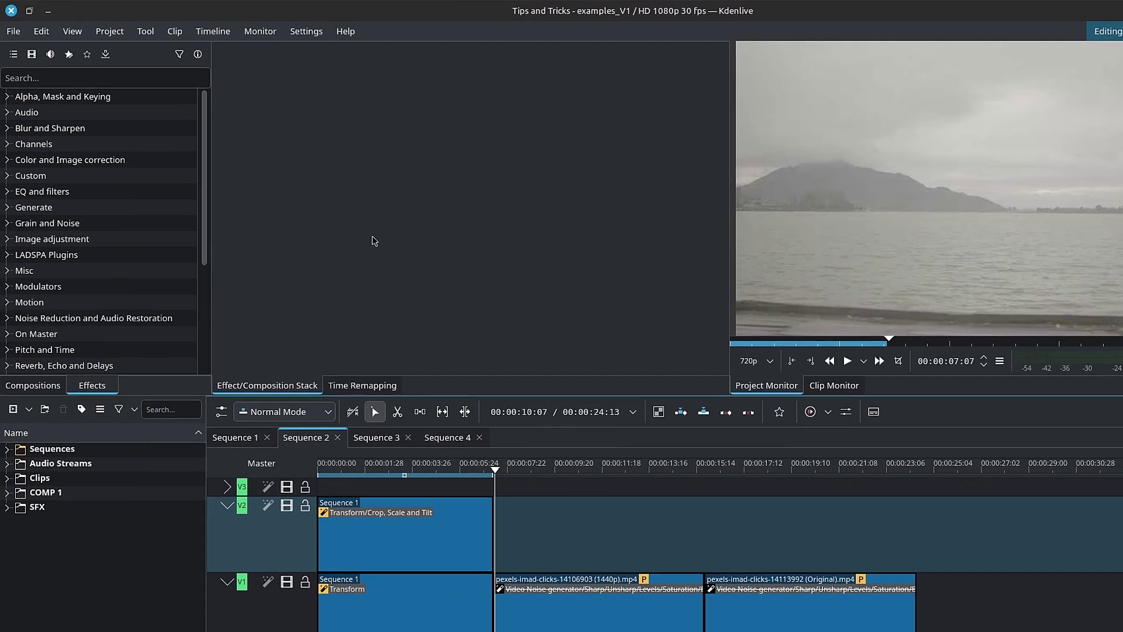
Step: Show the Project Notes panel from the View menu and place the cursor in its notes field
click(65, 28)
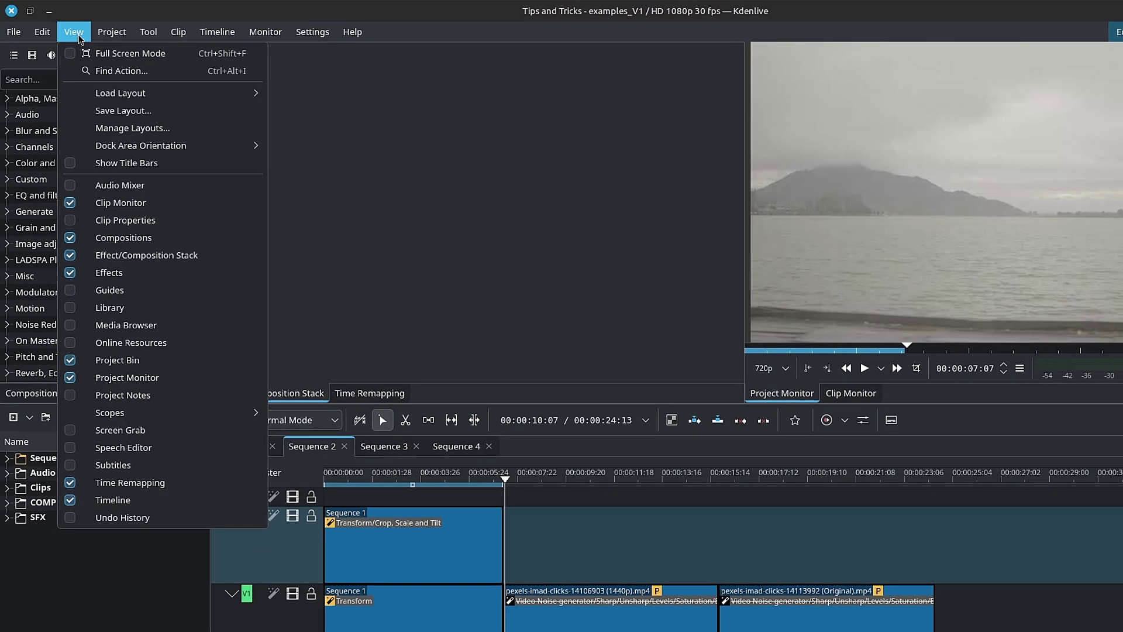
click(210, 399)
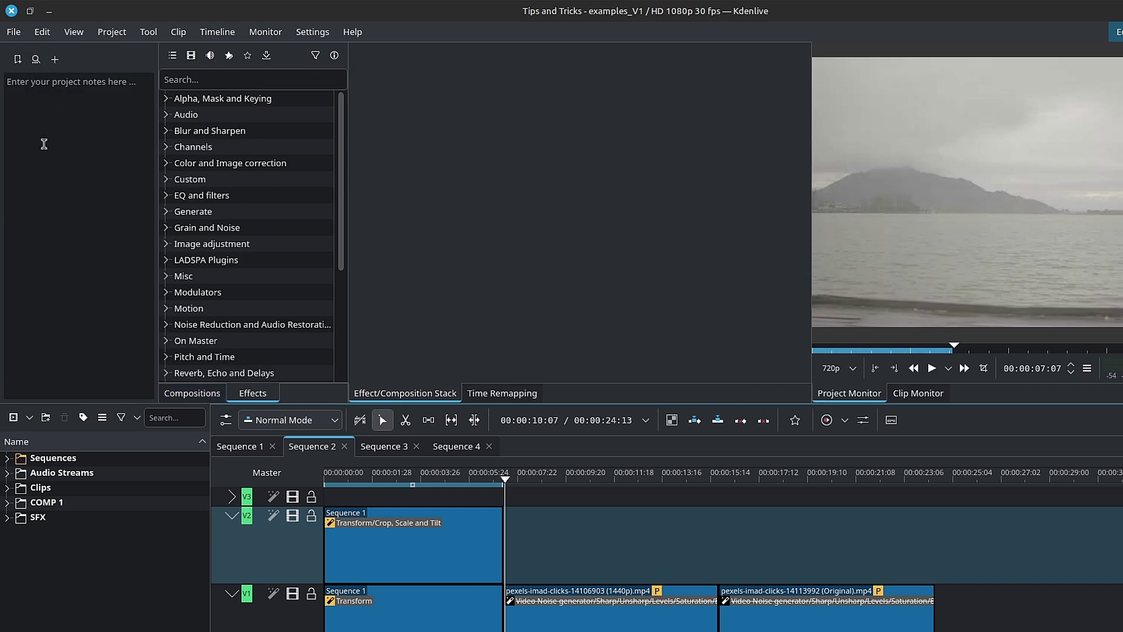
click(44, 144)
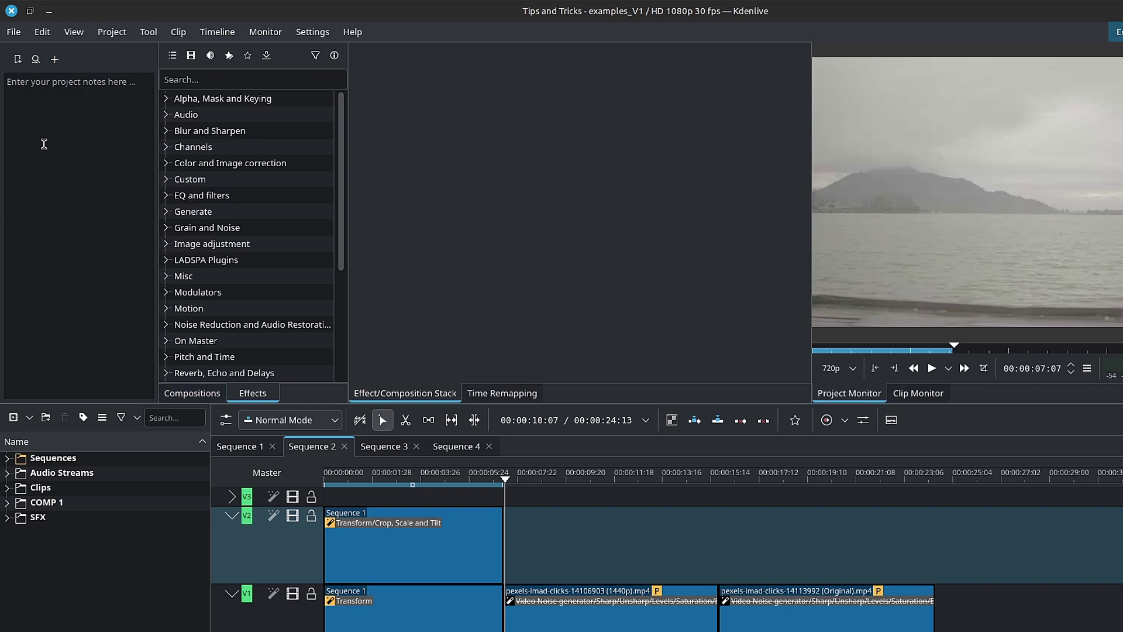
Step: Move the timeline playhead to about 00:00:11:24, where the man walks along the shore
click(536, 485)
click(583, 487)
drag(604, 498, 621, 505)
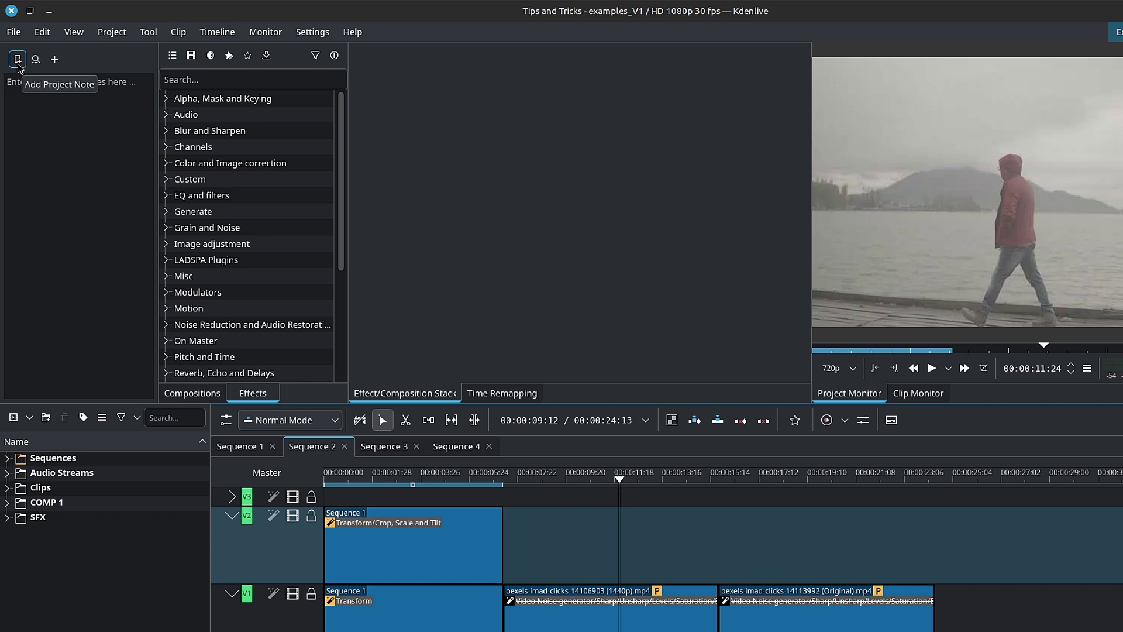
Step: Add timestamped notes 'Cut Here Match Scene.' at 00:00:11:24 and 'More notes added here' at 00:00:17:27
click(18, 59)
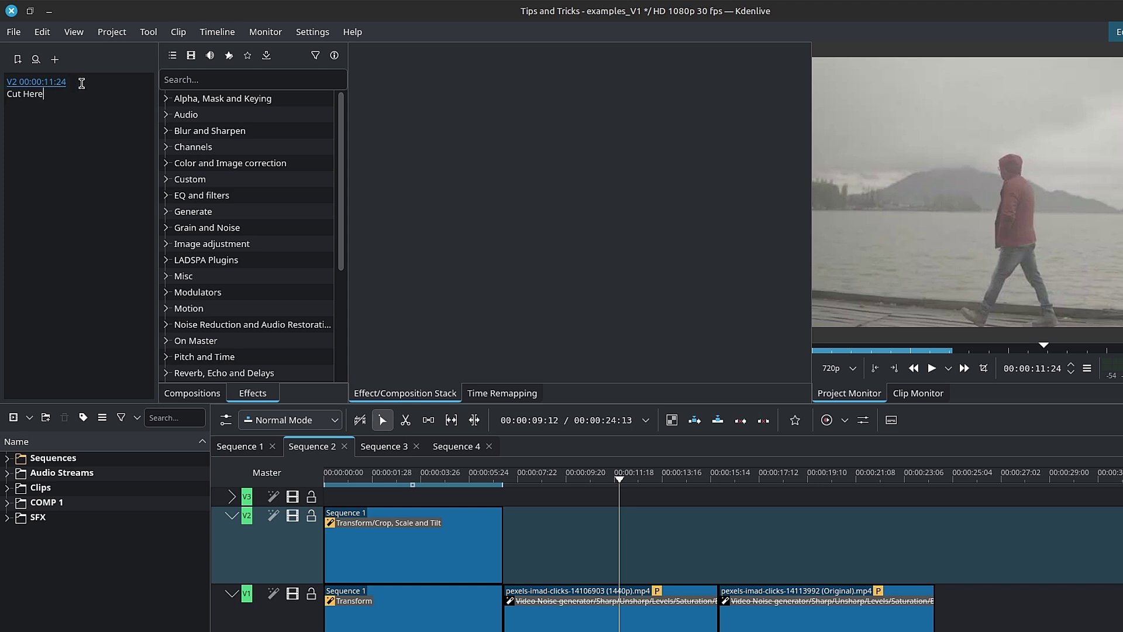
text(Cut Here Match Scene.)
drag(696, 477, 772, 477)
click(17, 67)
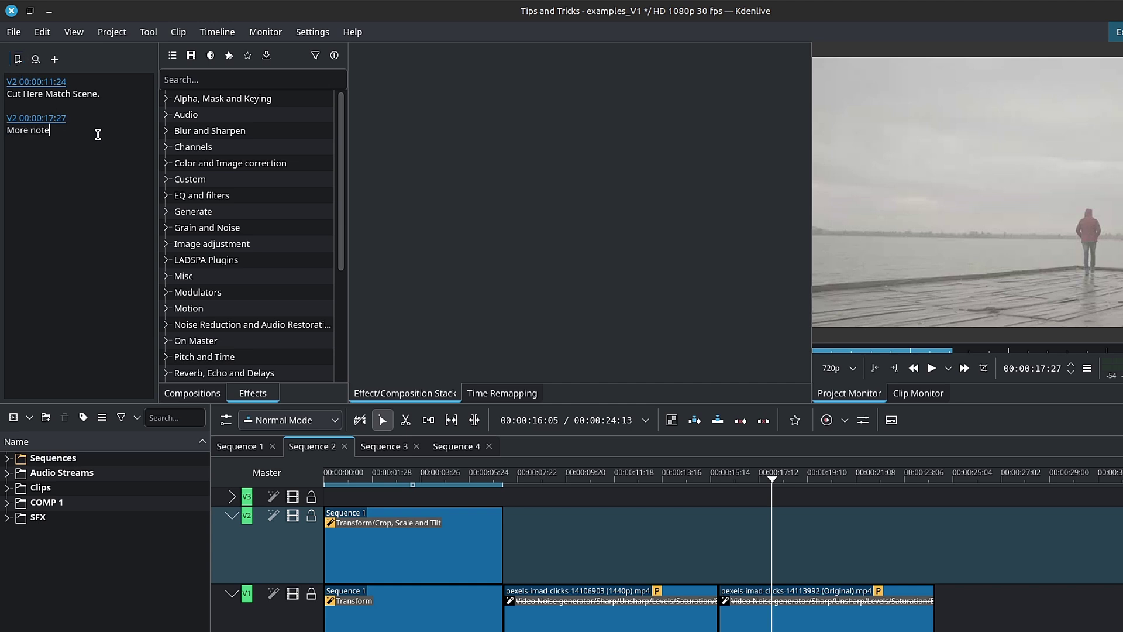
text(More notes added here.)
Step: Test both note timestamp links, jumping between 00:00:11:24 and 00:00:17:27
click(37, 83)
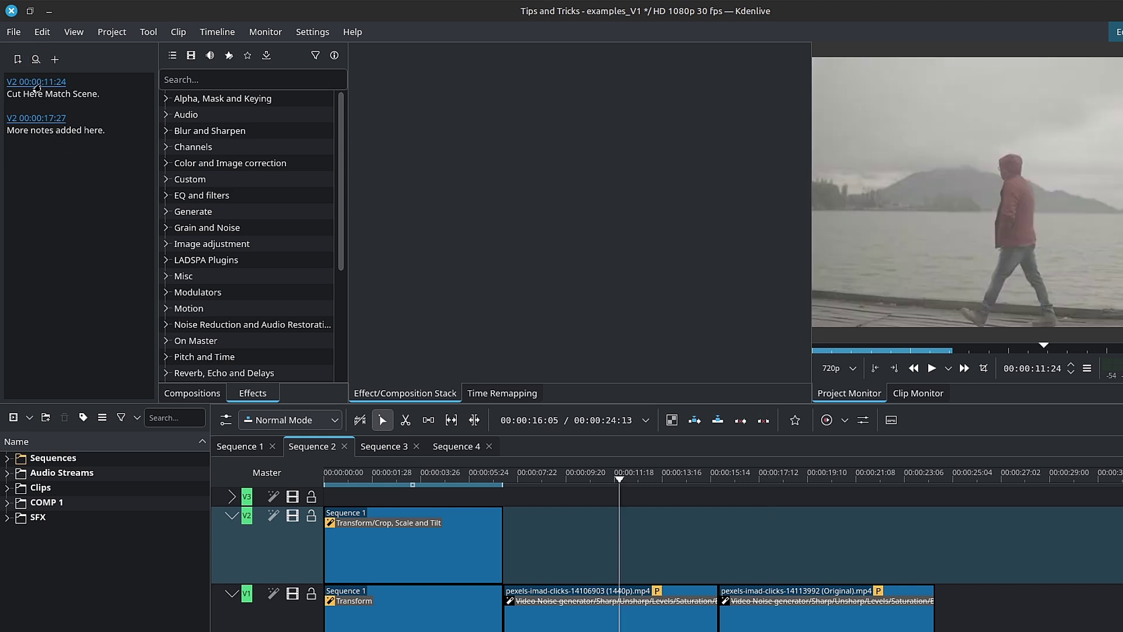
click(48, 119)
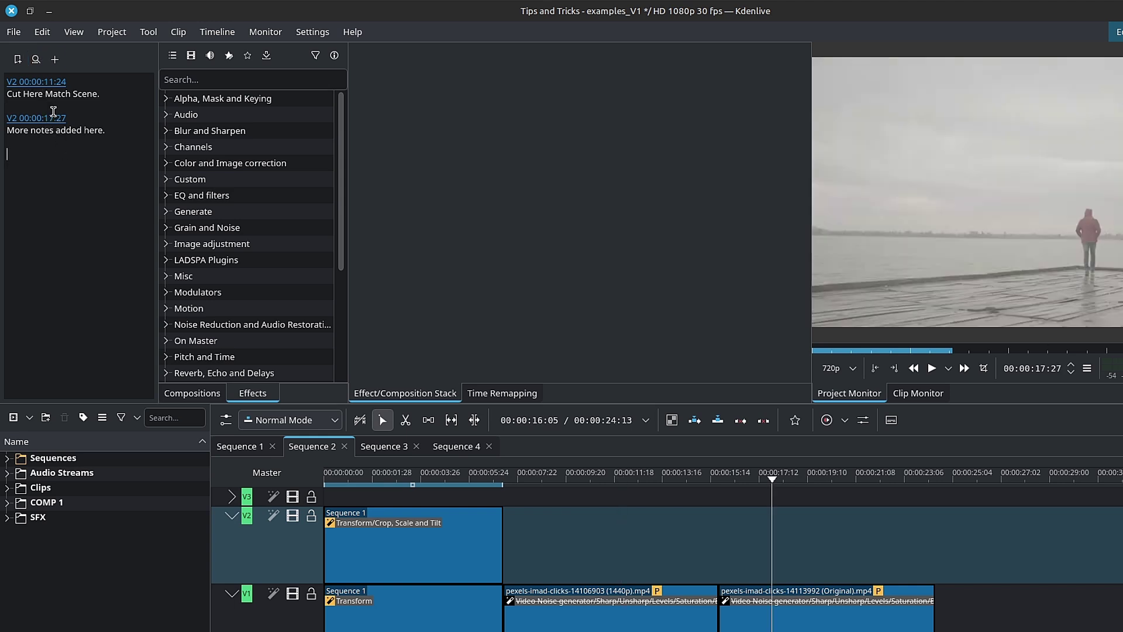
click(44, 82)
click(48, 119)
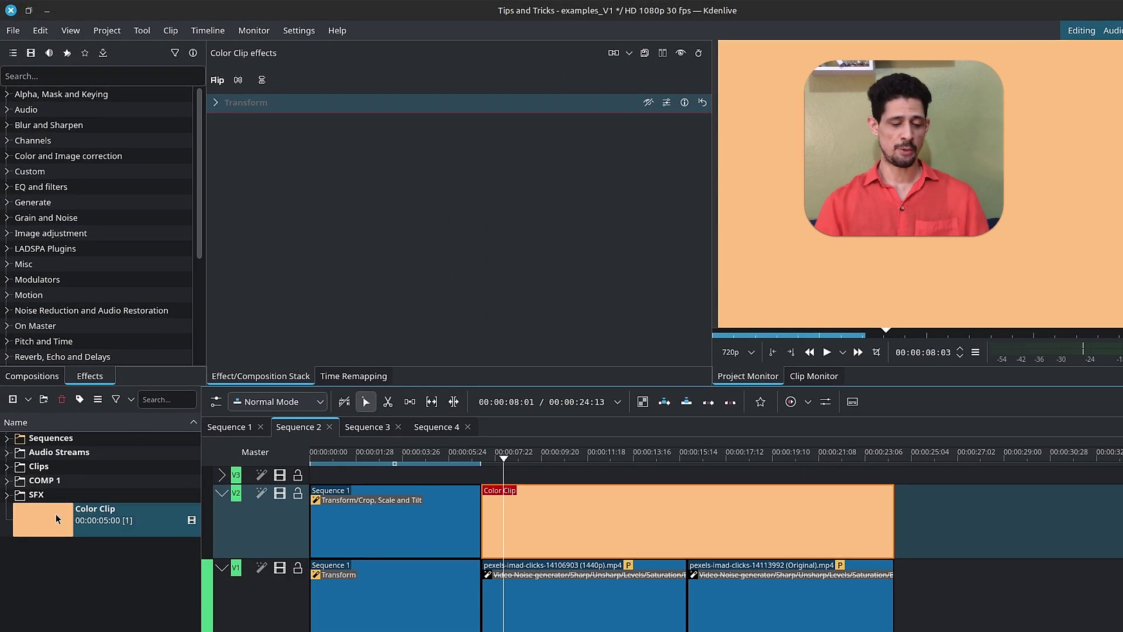
Step: Recolour the Color Clip from peach orange to a light yellow swatch in its Clip Properties
double_click(57, 518)
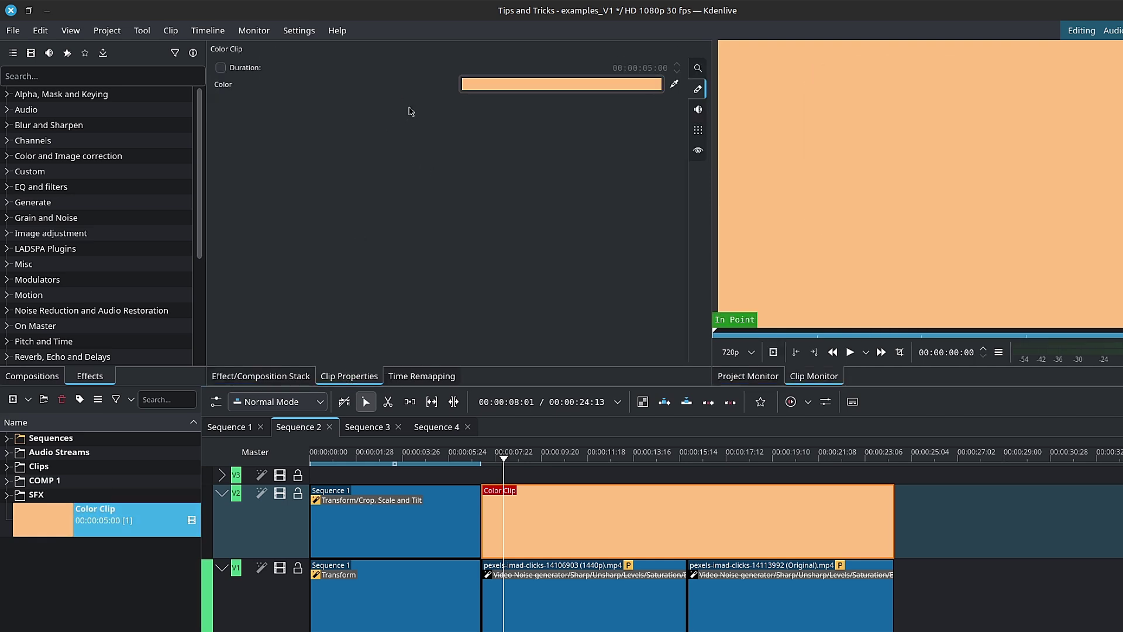
click(622, 86)
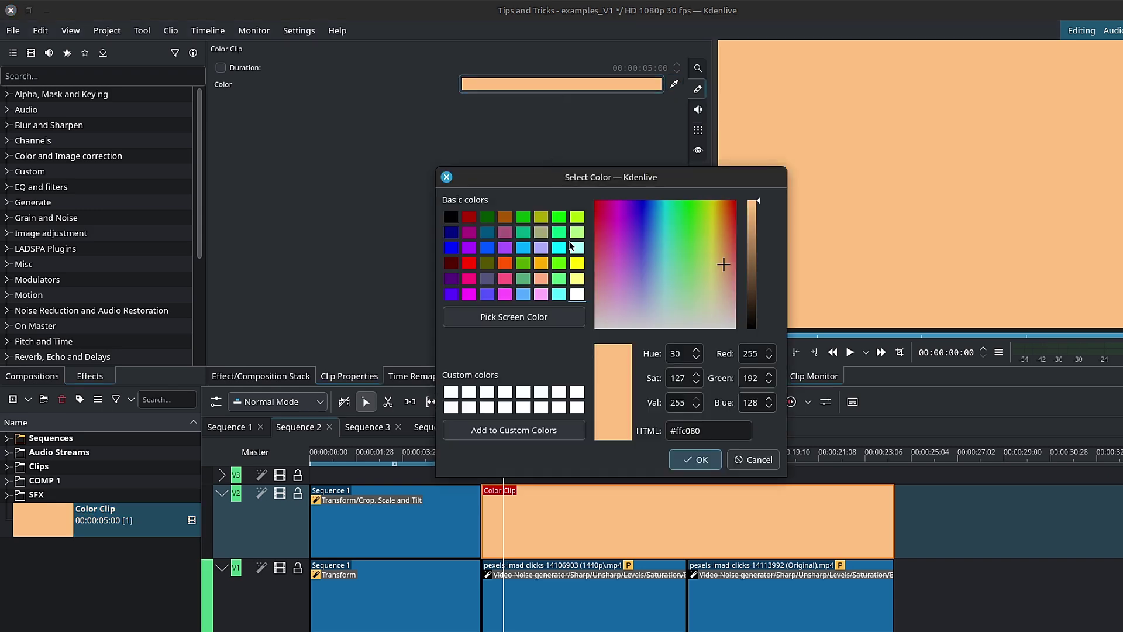
click(572, 277)
key(Return)
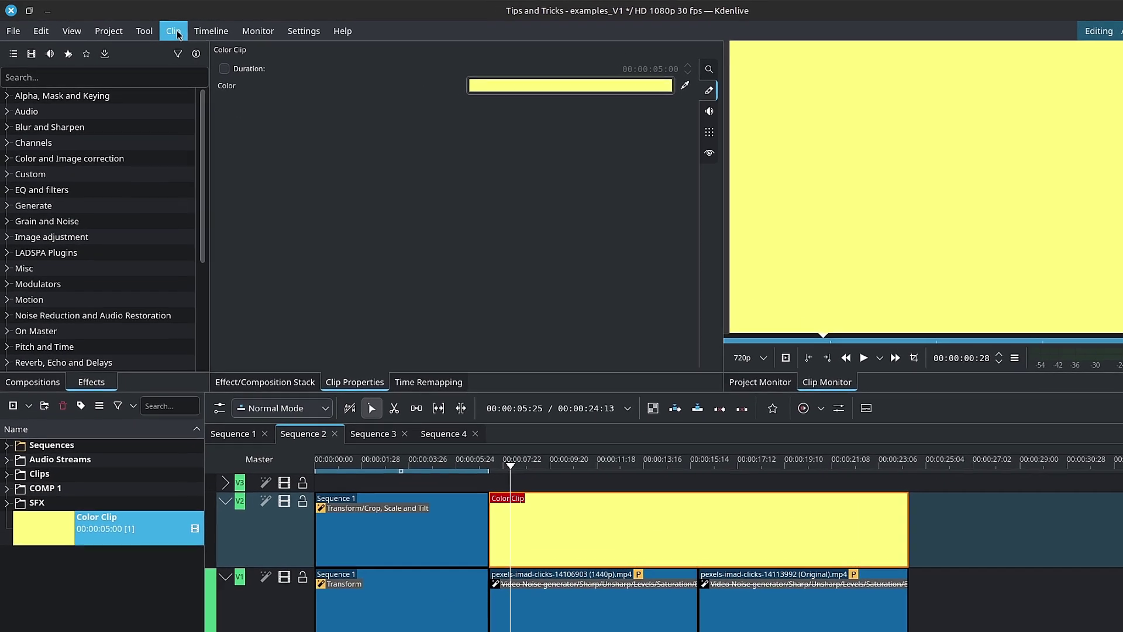
Step: Enable Clip Properties, check the 1440p clip's File Info, then show its Properties page
click(155, 28)
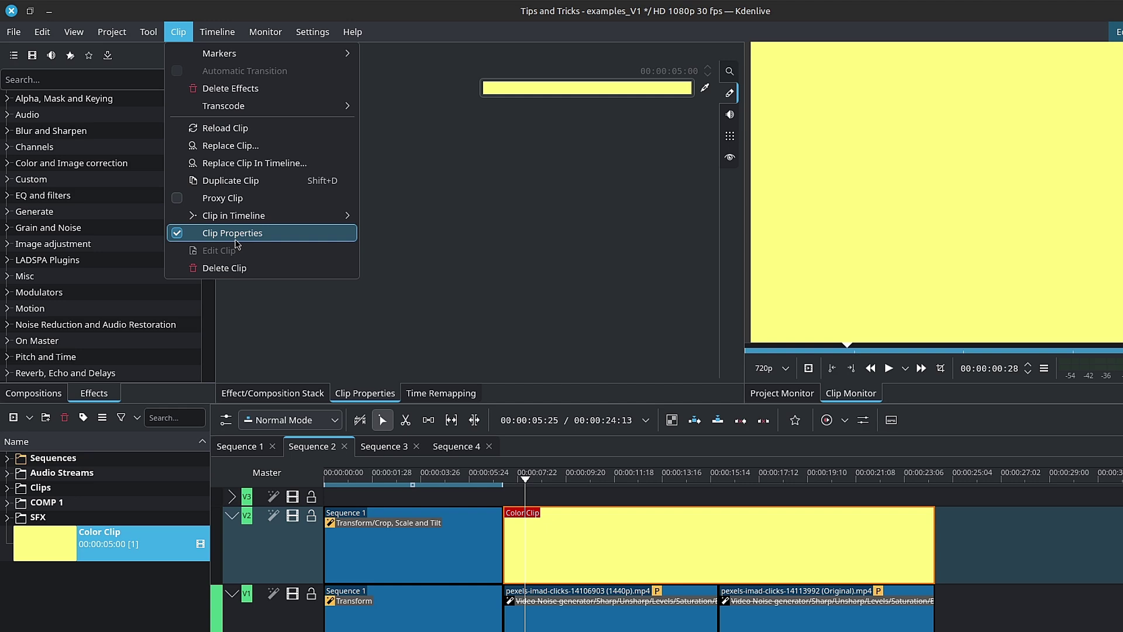
mouse_move(86, 44)
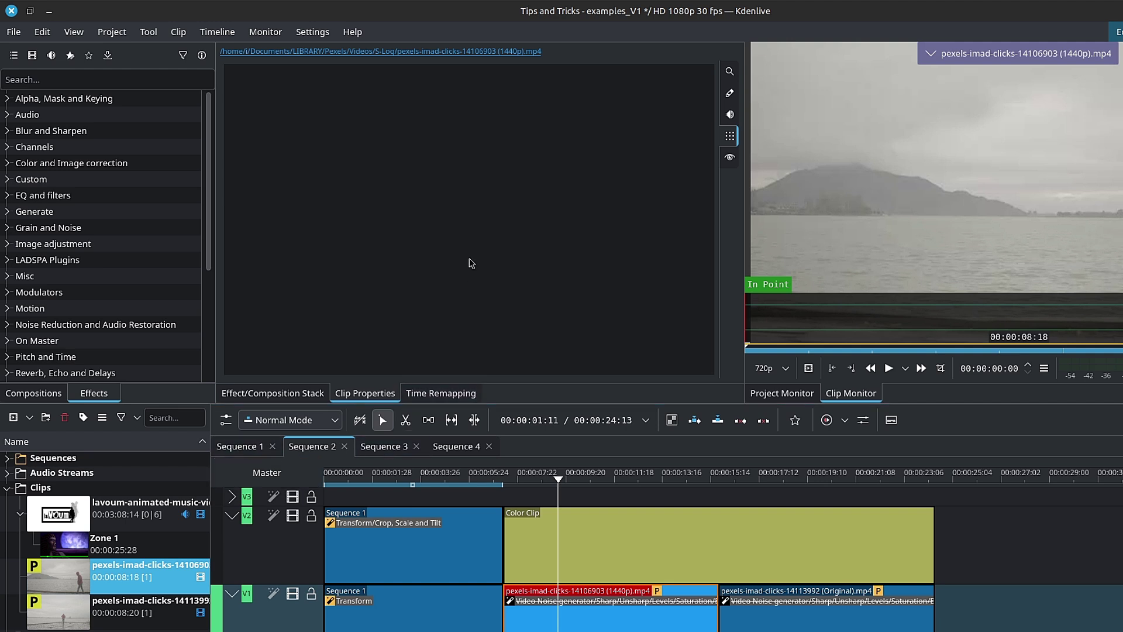
click(730, 72)
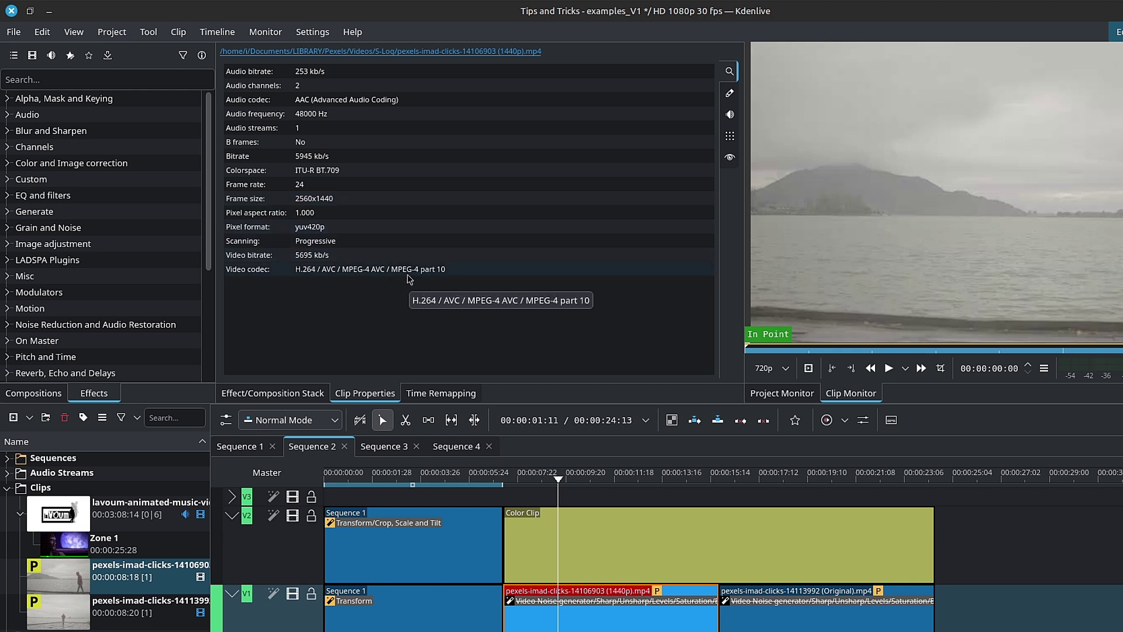
click(730, 95)
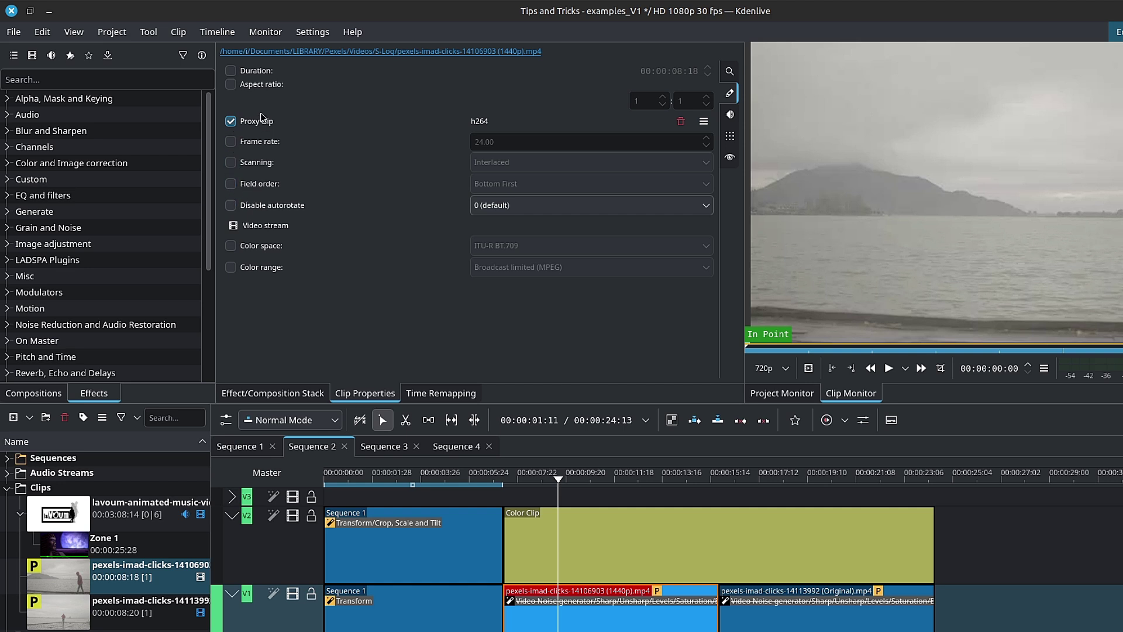
Step: Toggle the custom Duration off again, then view the clip's Audio, Metadata and File Info pages
click(231, 71)
click(231, 71)
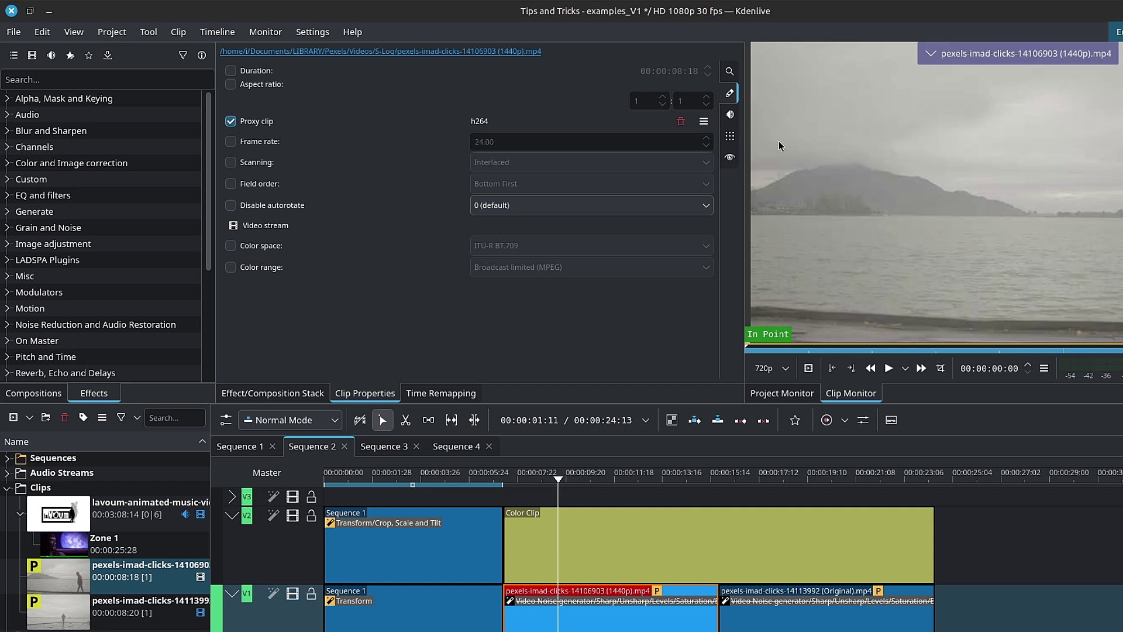
click(732, 119)
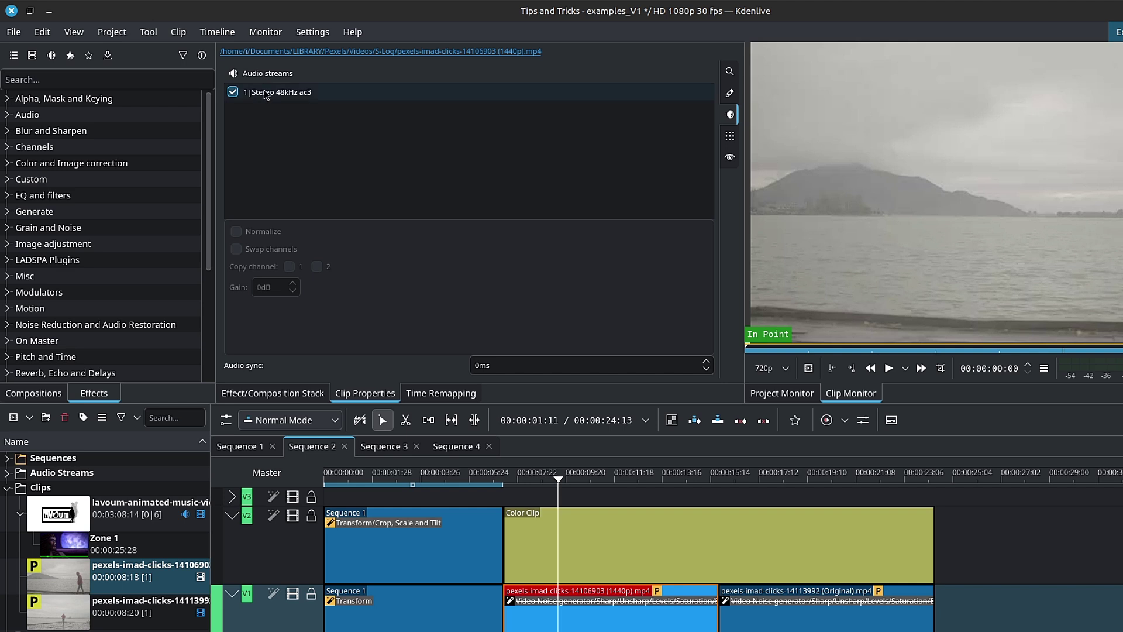
click(731, 138)
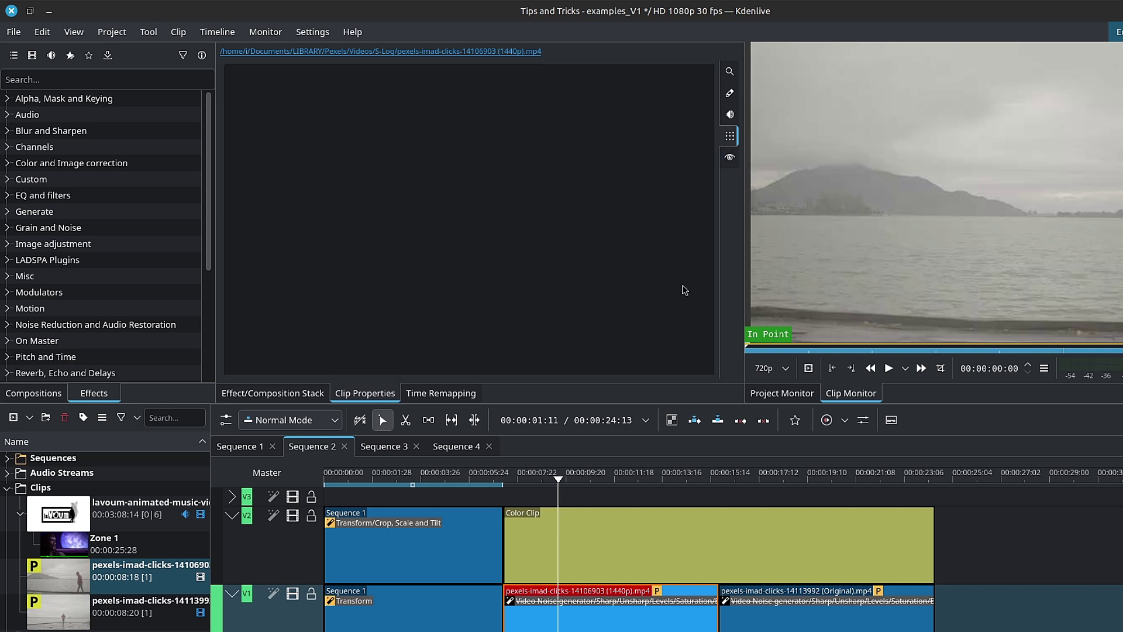
click(730, 71)
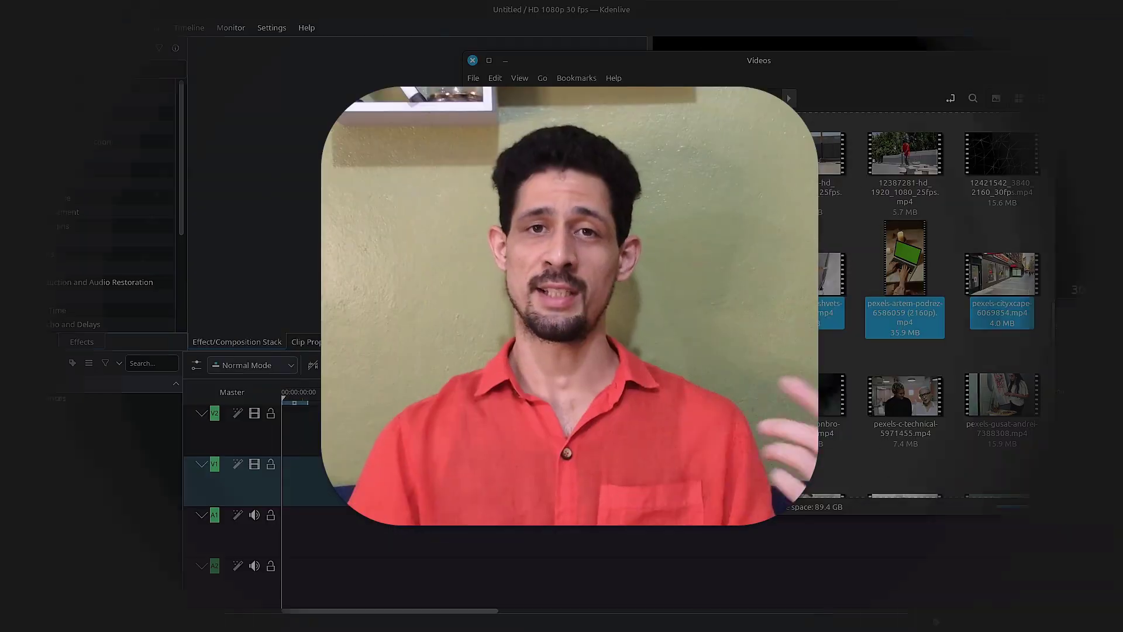
Step: Drag four Pexels videos from the Videos folder into the Project Bin, keeping the HD 1080p profile
drag(905, 275, 167, 464)
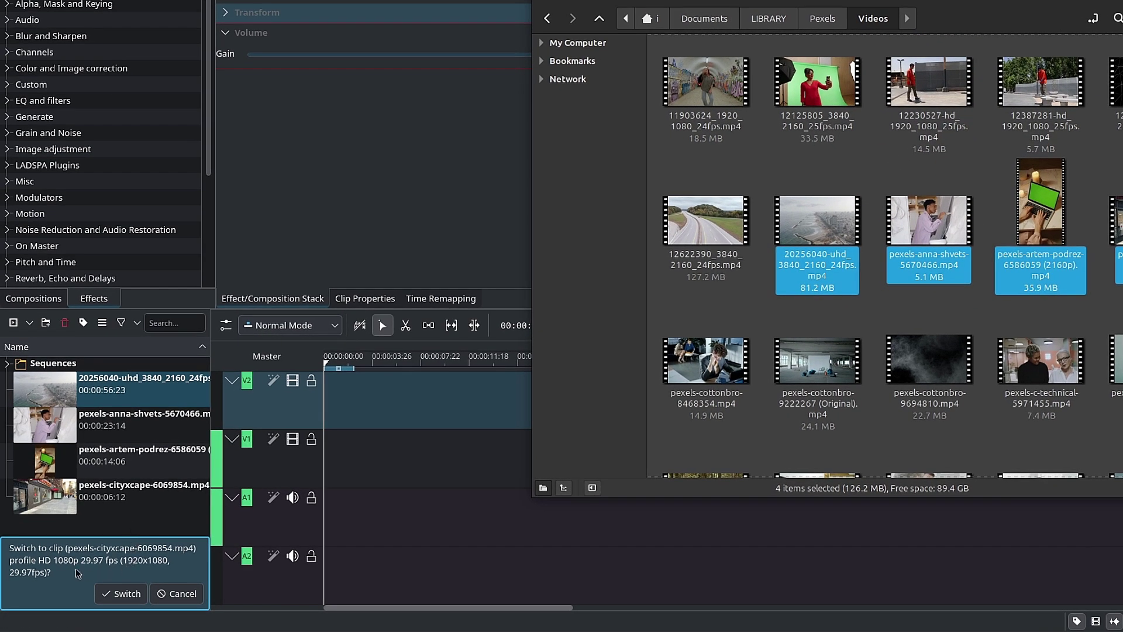
click(161, 544)
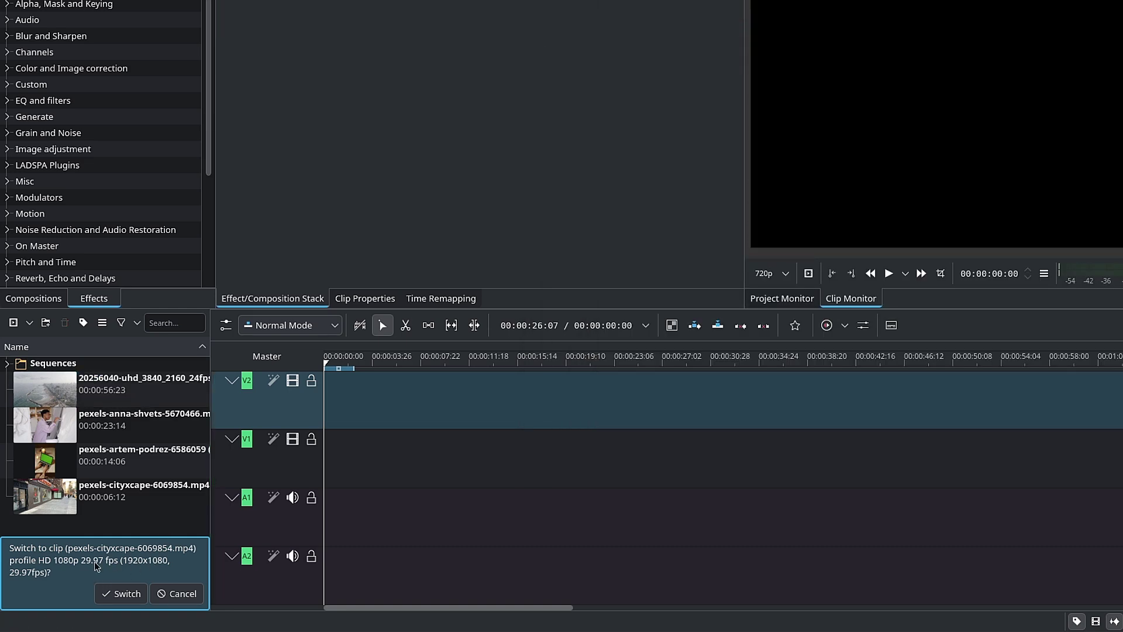
click(188, 594)
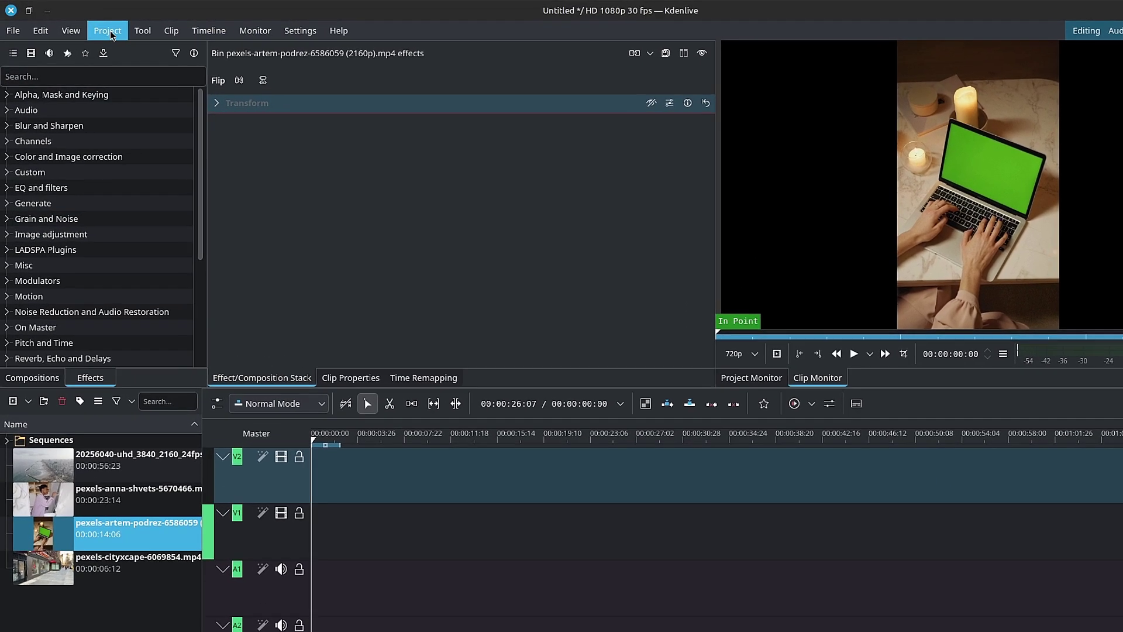
Step: Adjust the project profile to the selected vertical clip, creating the 2160x3840 30 fps profile
click(102, 29)
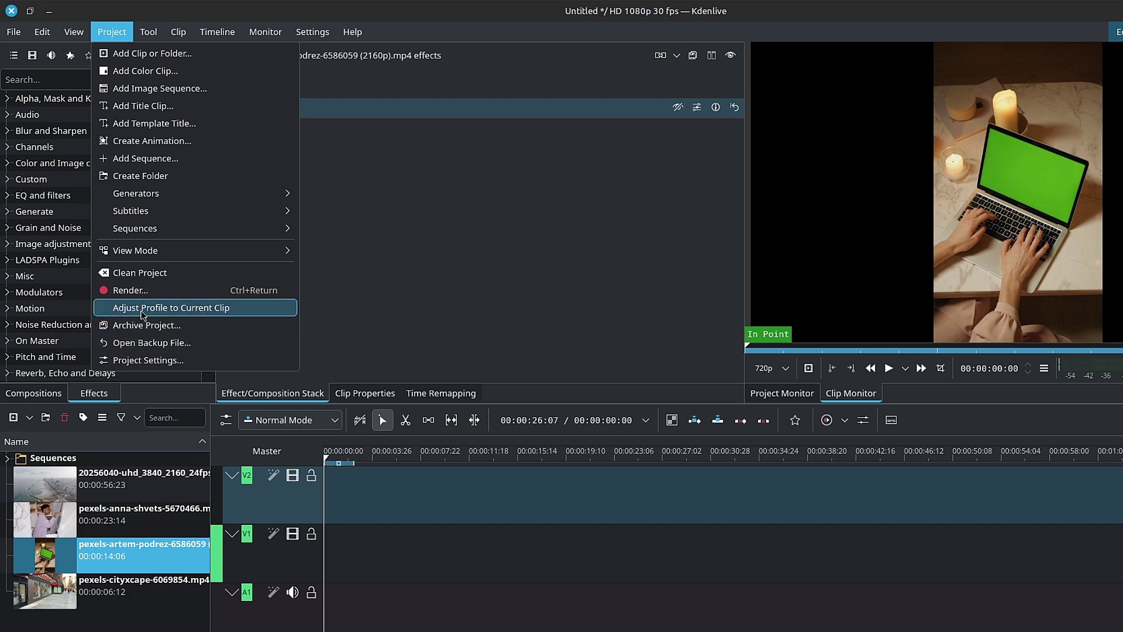
click(244, 308)
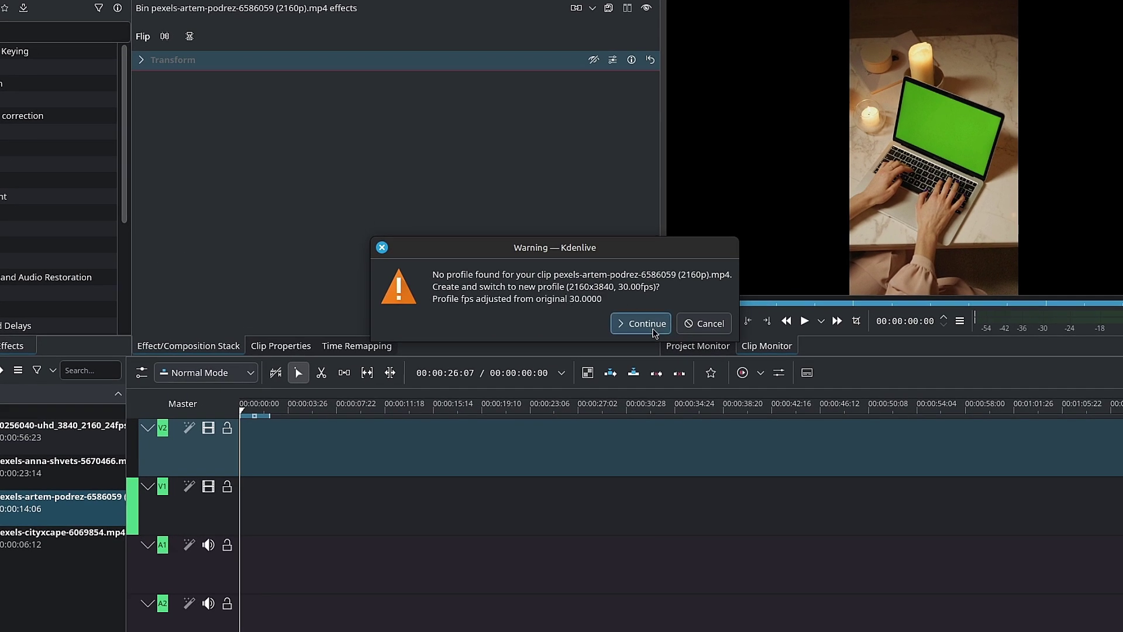
click(653, 331)
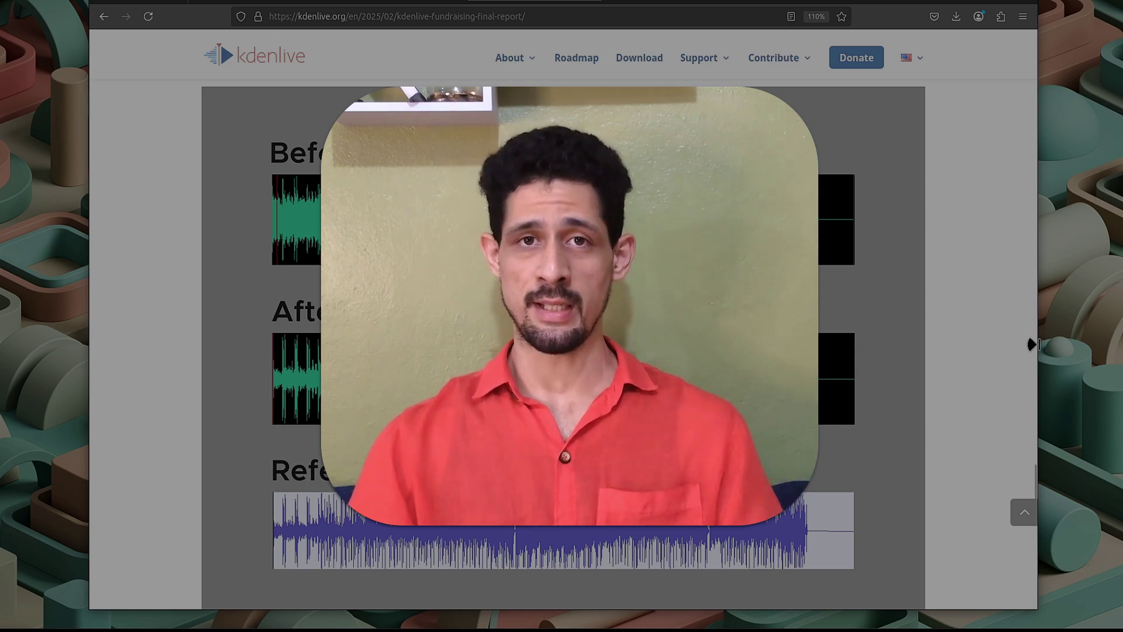
Step: Scroll the fundraising report to the Audio Waveform Upgrade Before, After and Reference images
scroll(1034, 476, up, 2)
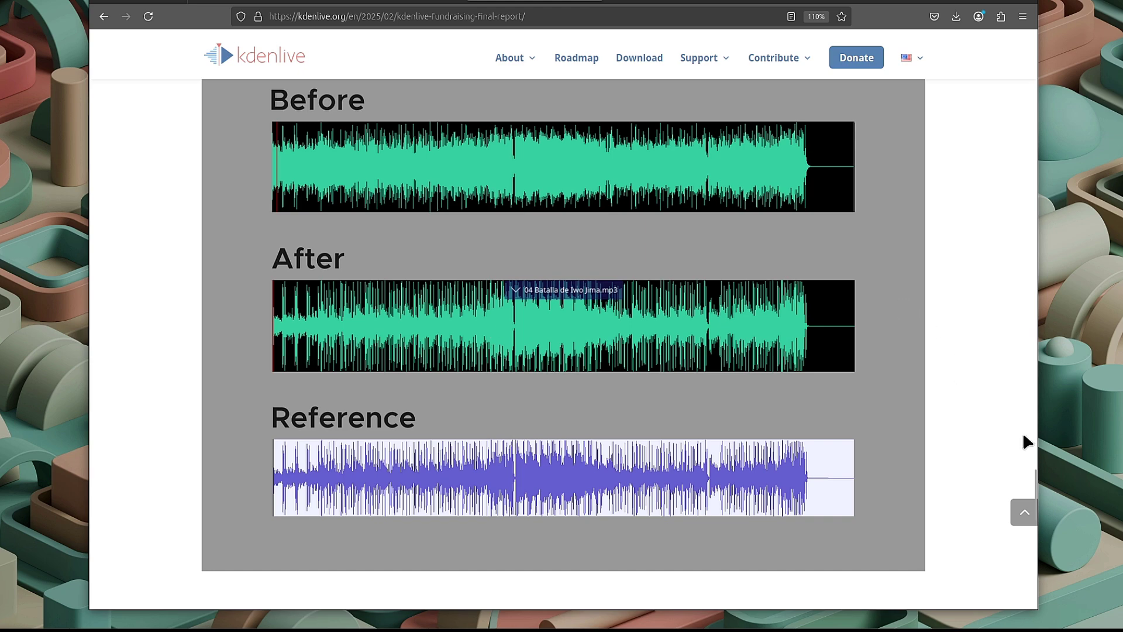
drag(1035, 485, 1035, 466)
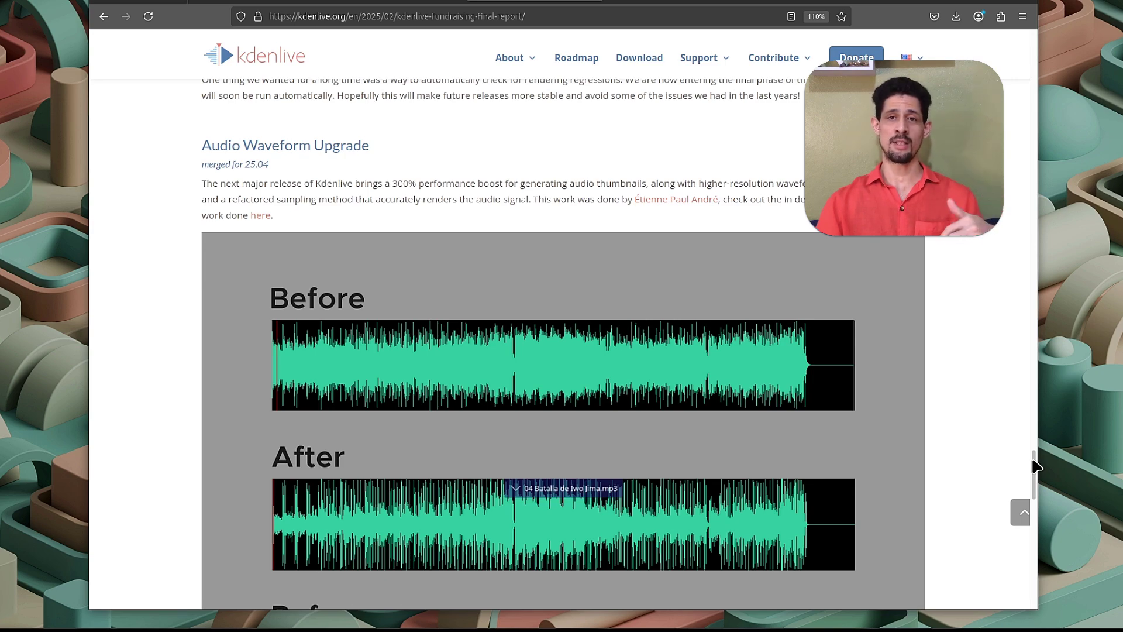
scroll(1032, 463, down, 3)
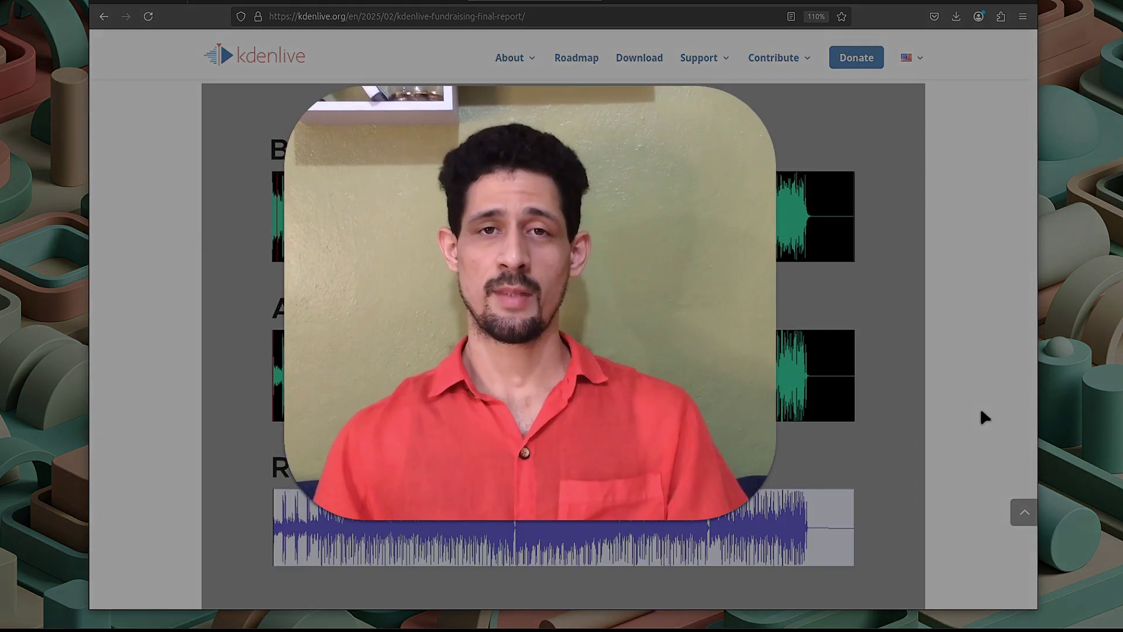